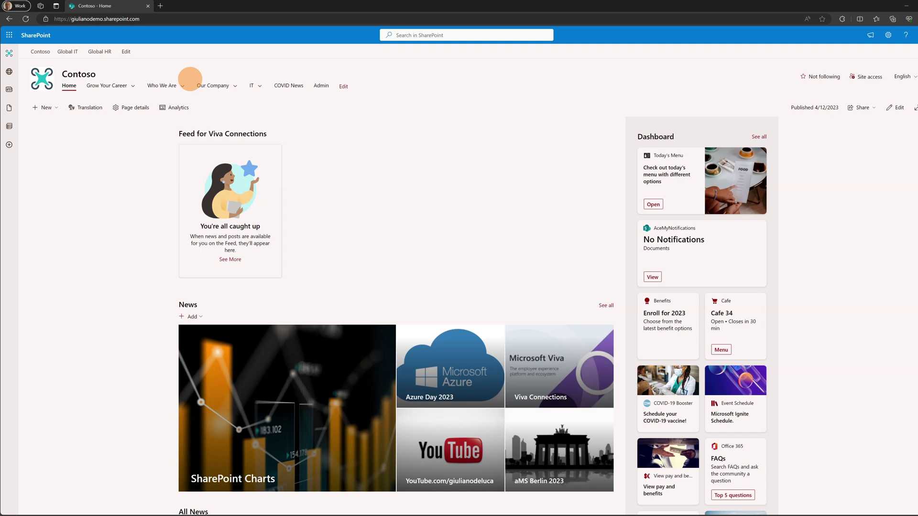
# Launch Microsoft Lists from the Microsoft 365 app launcher and switch to its new tab
pyautogui.click(10, 35)
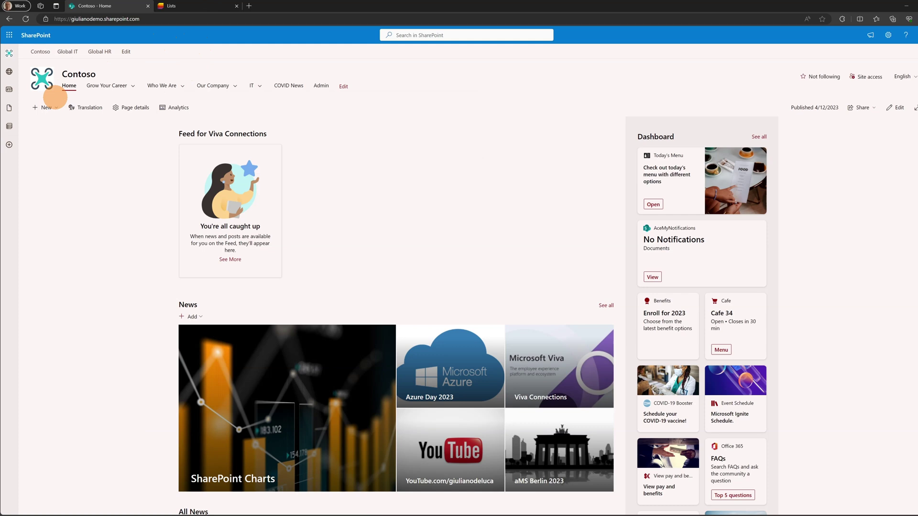
pyautogui.click(48, 107)
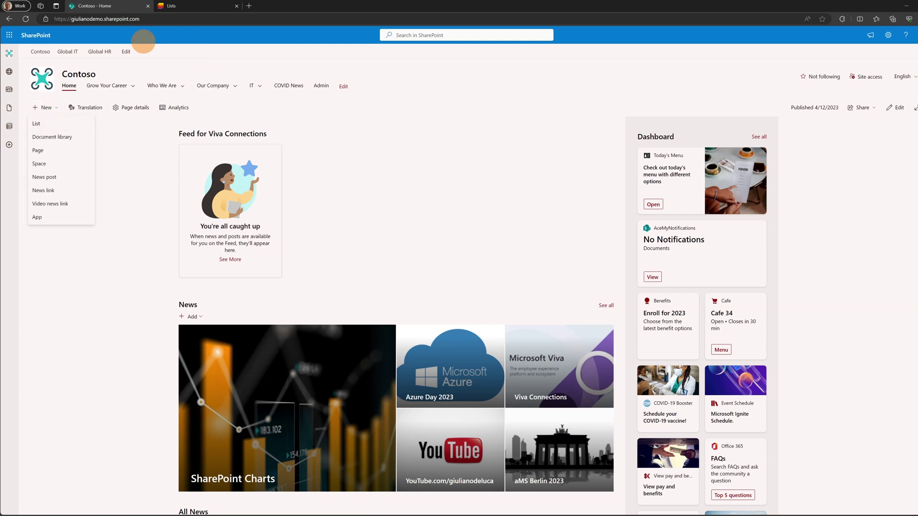
pyautogui.click(169, 6)
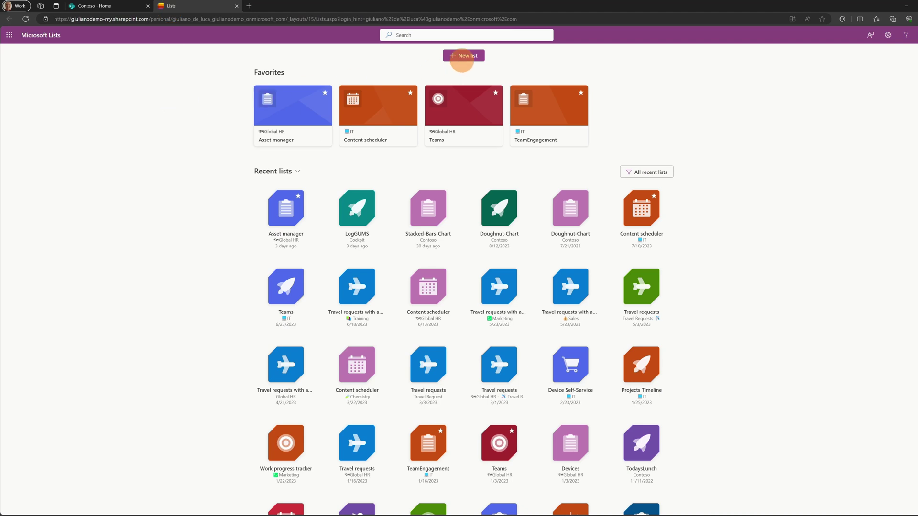
# Start a new list from the Playlist template
pyautogui.click(462, 57)
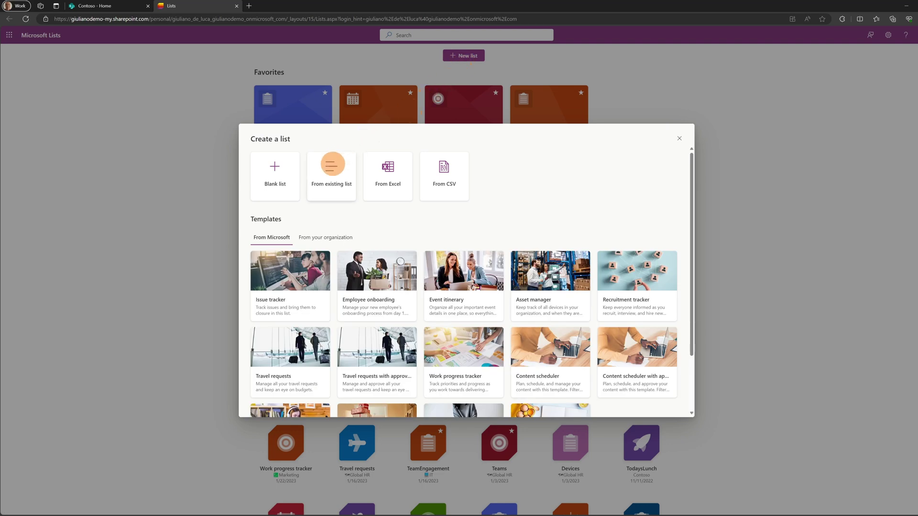
pyautogui.scroll(-2, 334, 225)
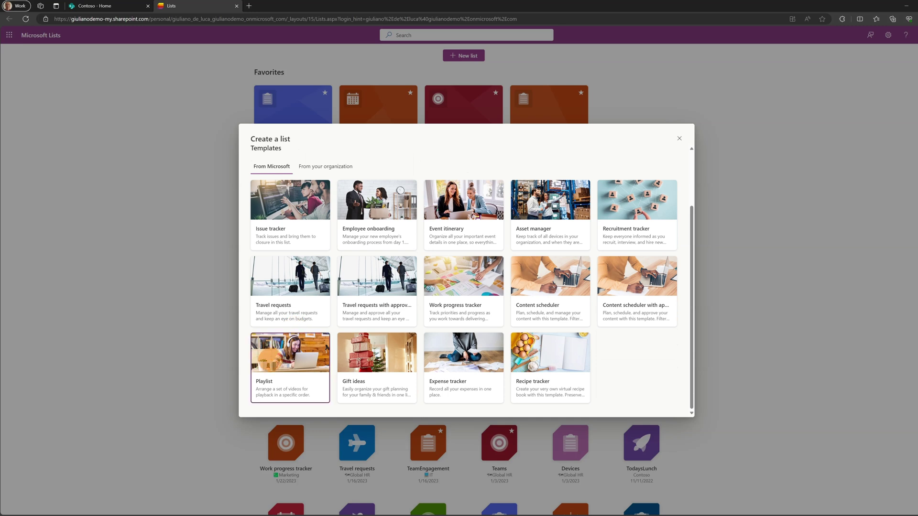
pyautogui.click(275, 356)
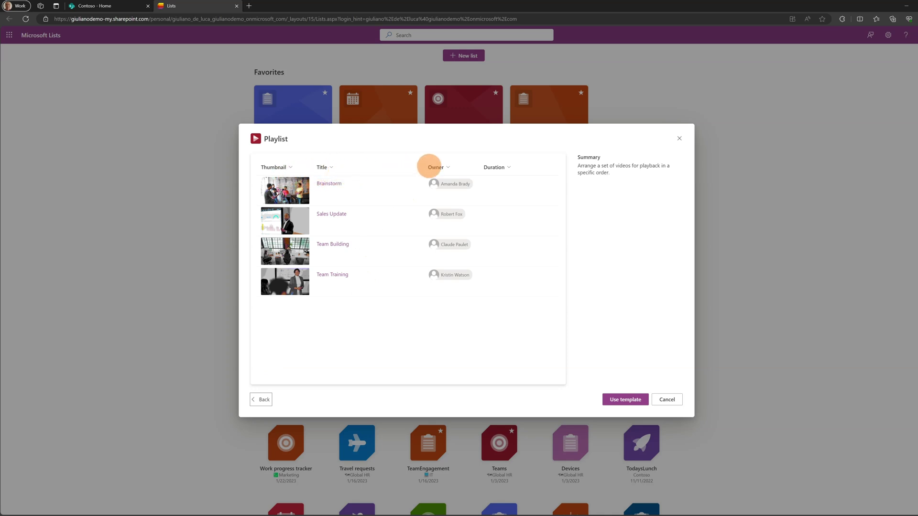
pyautogui.click(631, 400)
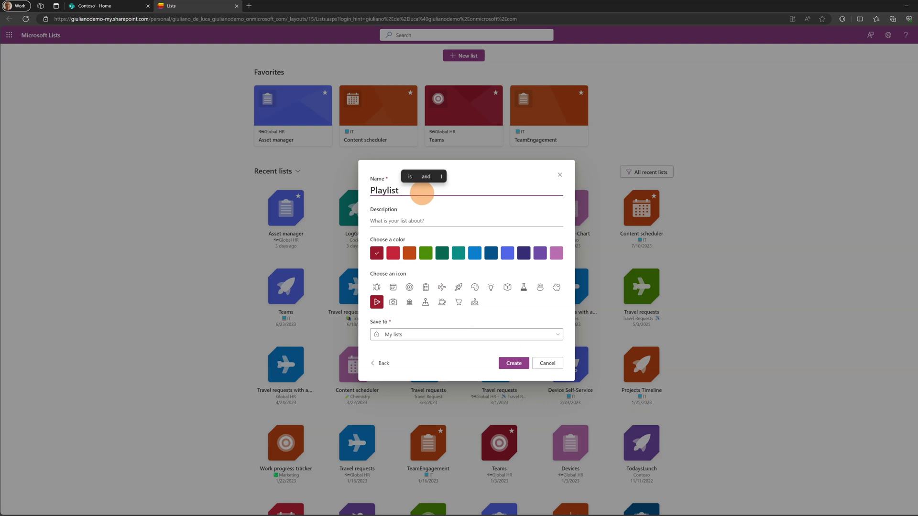
# Name the list 'Playlist Videos', periwinkle with building icon, saved to Contoso, hidden from navigation
pyautogui.write('Video')
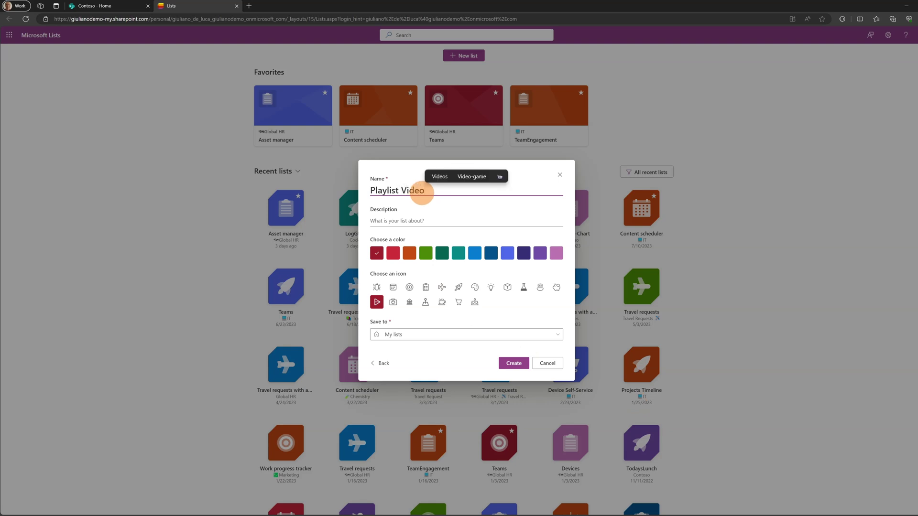
pyautogui.write('s')
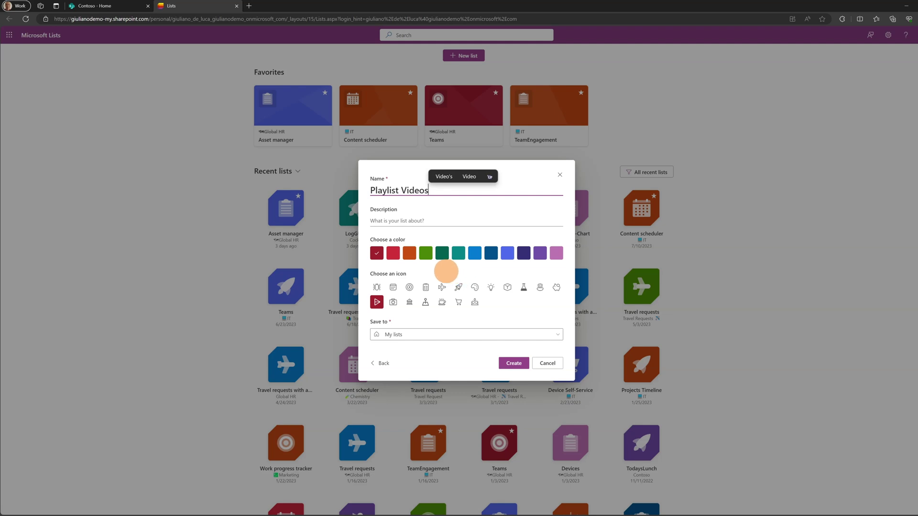
pyautogui.click(409, 302)
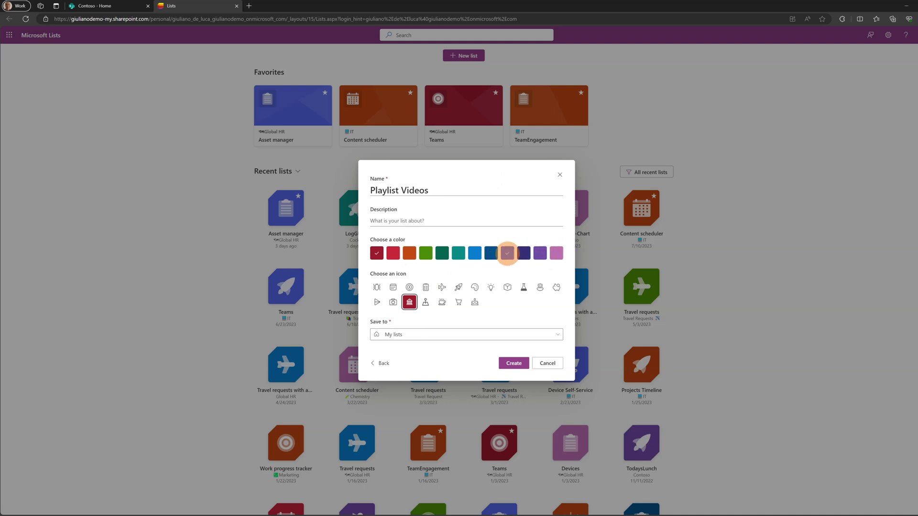
pyautogui.click(507, 253)
pyautogui.click(410, 336)
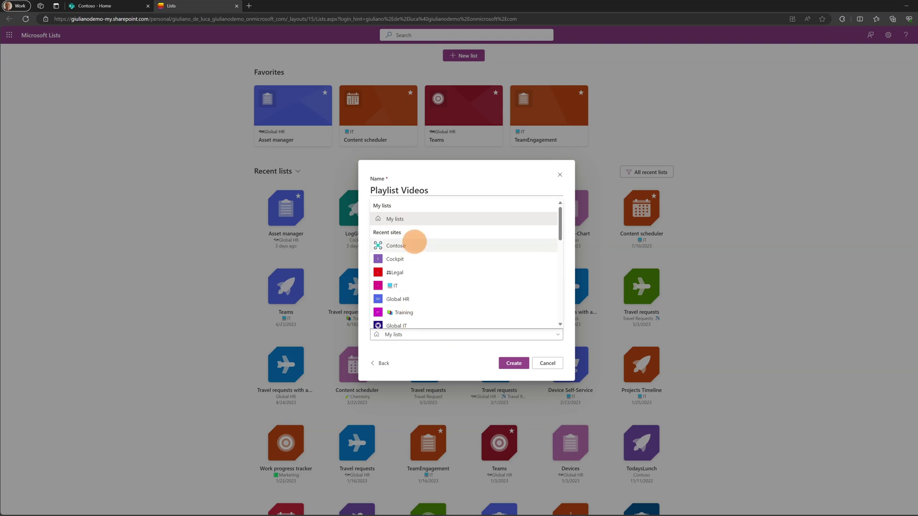
pyautogui.click(412, 243)
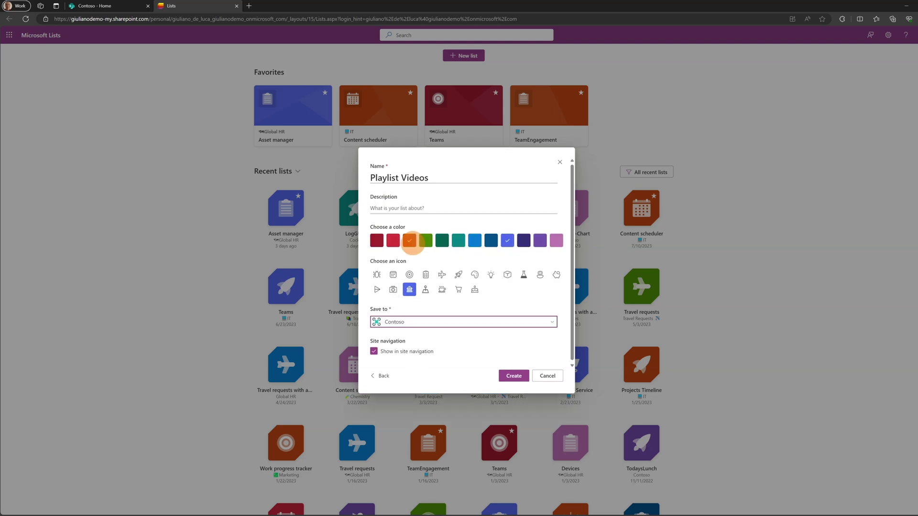
pyautogui.click(417, 352)
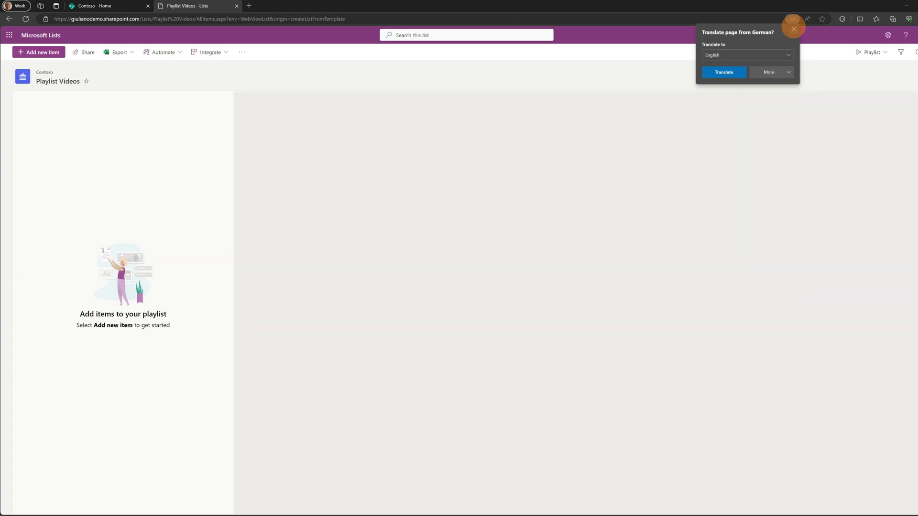
# Dismiss the translation offer and keep the new list in its Playlist view
pyautogui.click(793, 29)
pyautogui.click(874, 52)
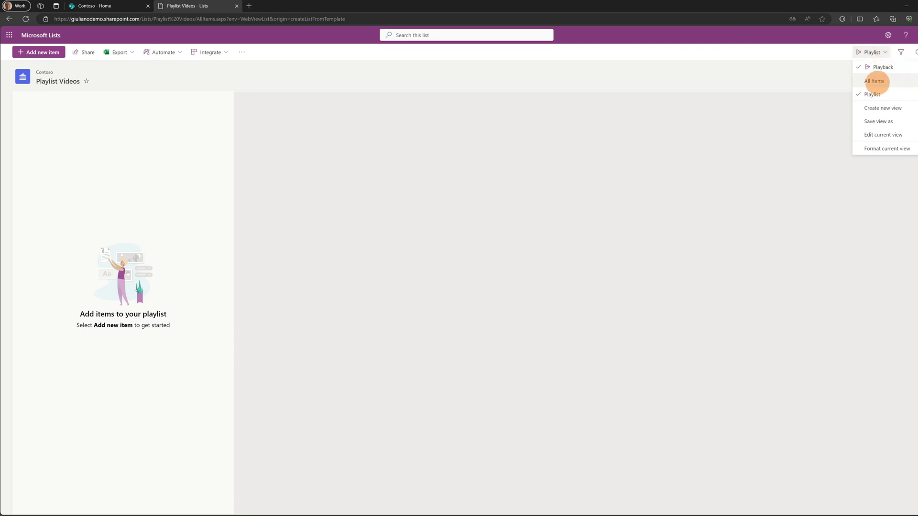
pyautogui.click(676, 78)
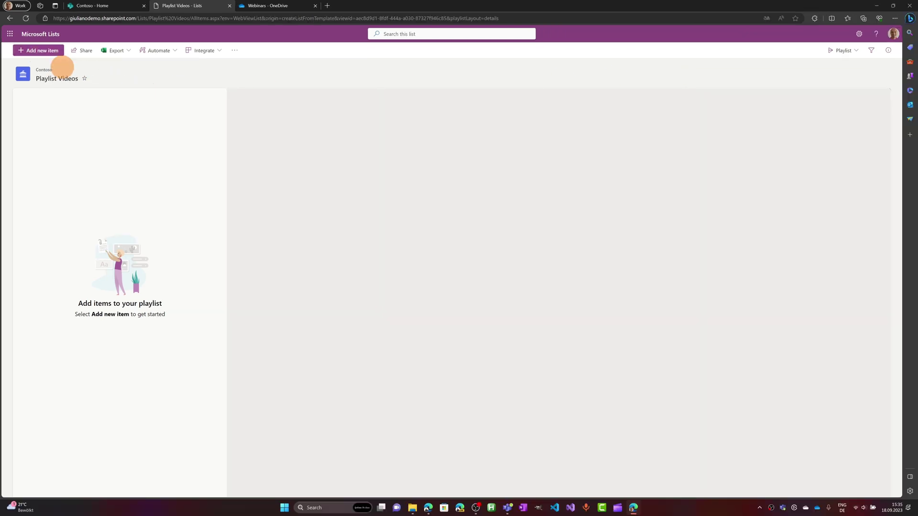
# Add all four videos from My files > Webinars to the playlist
pyautogui.click(43, 50)
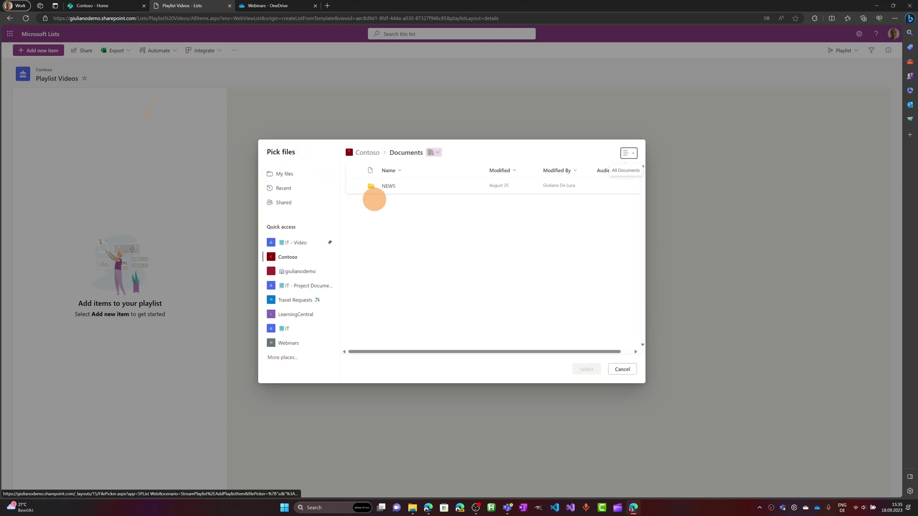
pyautogui.click(284, 173)
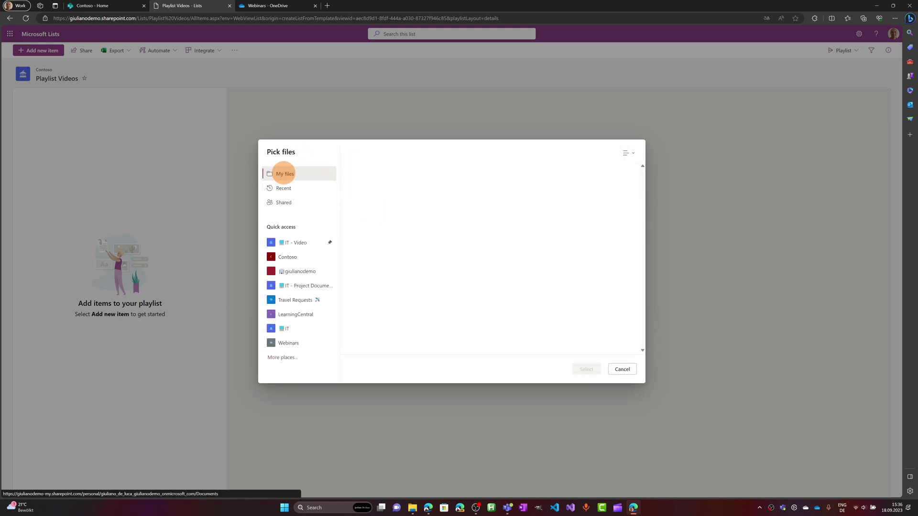
pyautogui.scroll(-5, 414, 240)
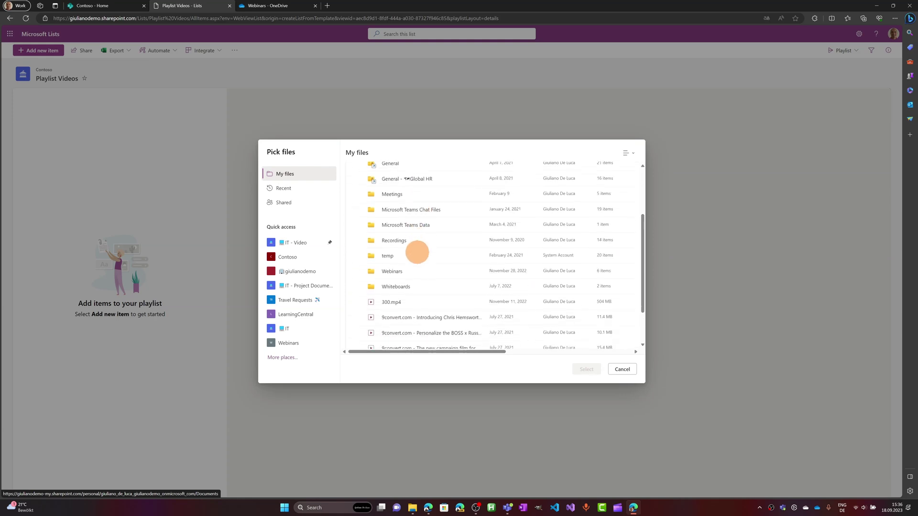
pyautogui.click(384, 267)
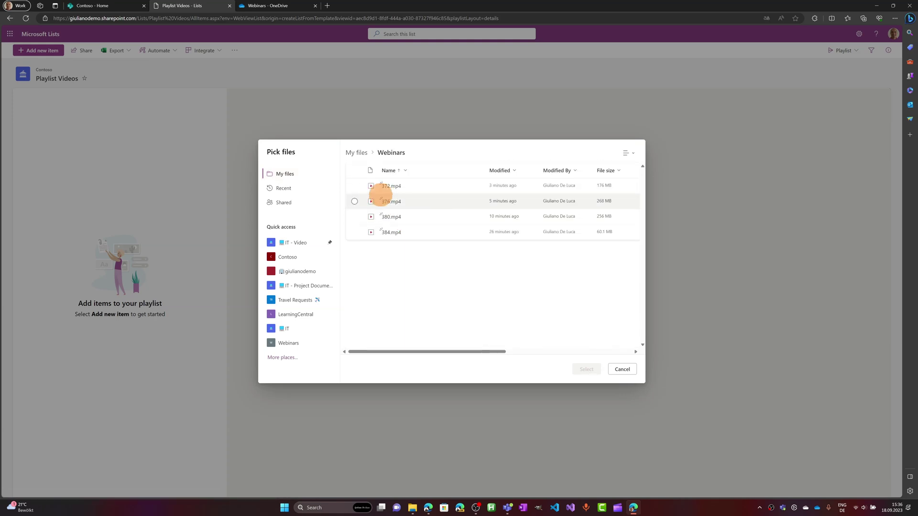
pyautogui.click(354, 171)
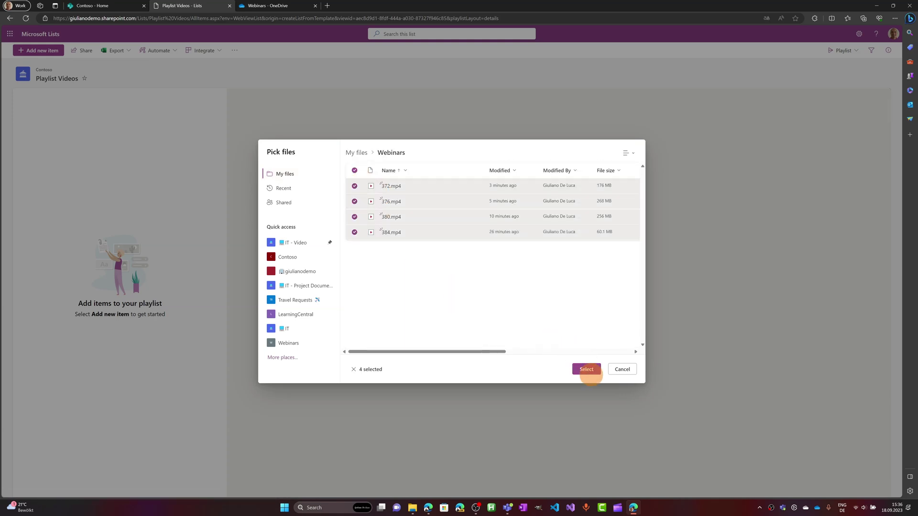
pyautogui.click(587, 370)
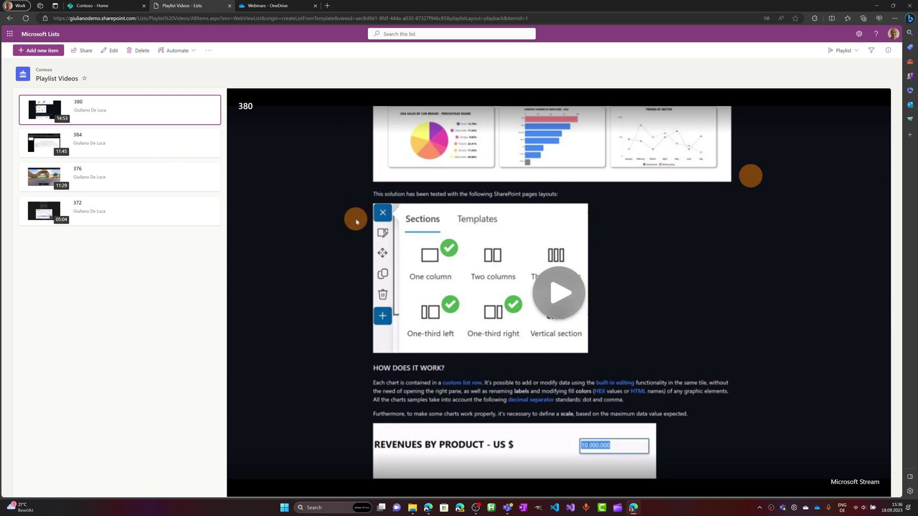
# Review the four video rows in All Items, then return to the Playlist view
pyautogui.click(840, 51)
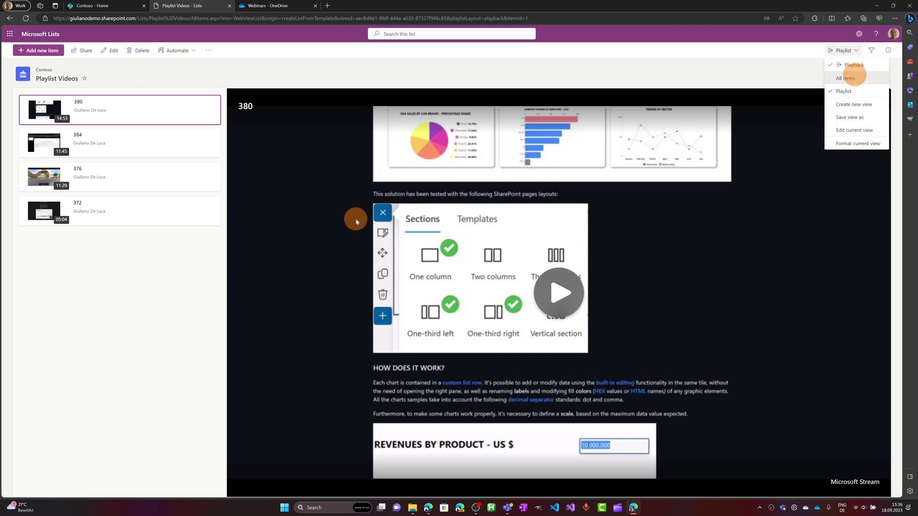
pyautogui.click(846, 78)
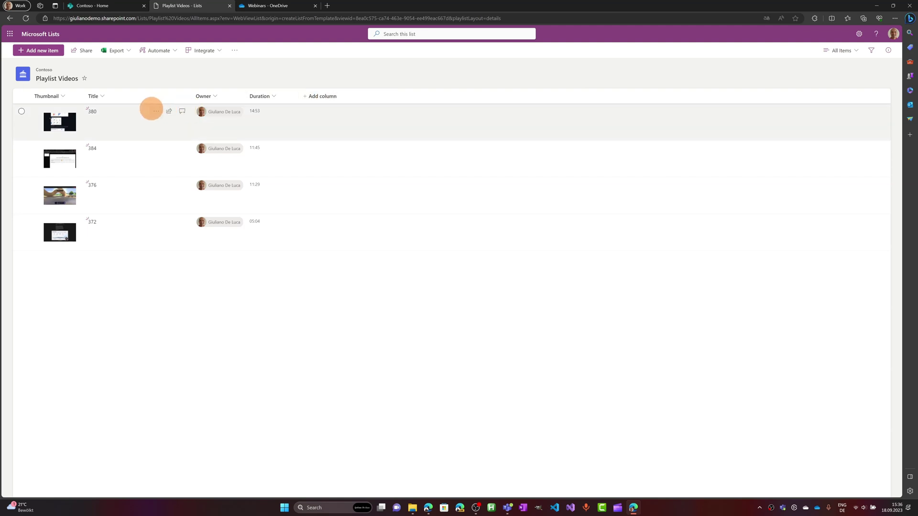
pyautogui.click(839, 50)
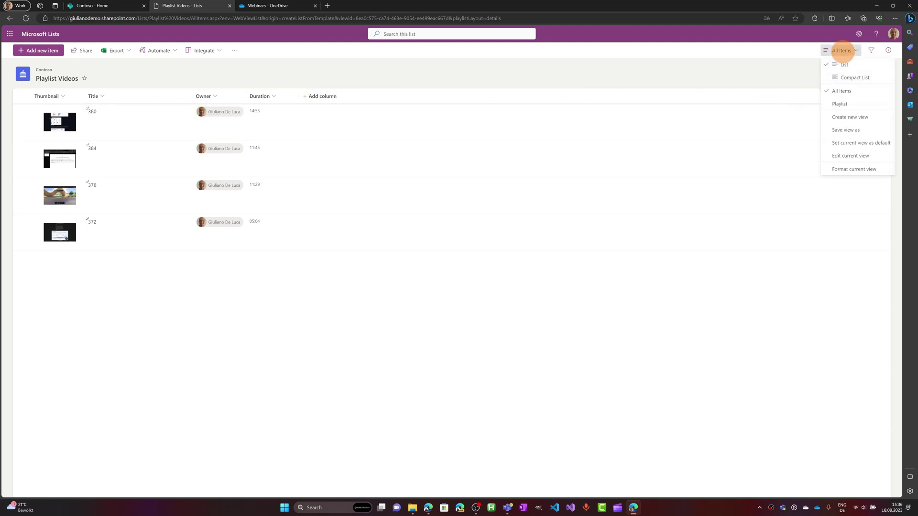
pyautogui.click(840, 104)
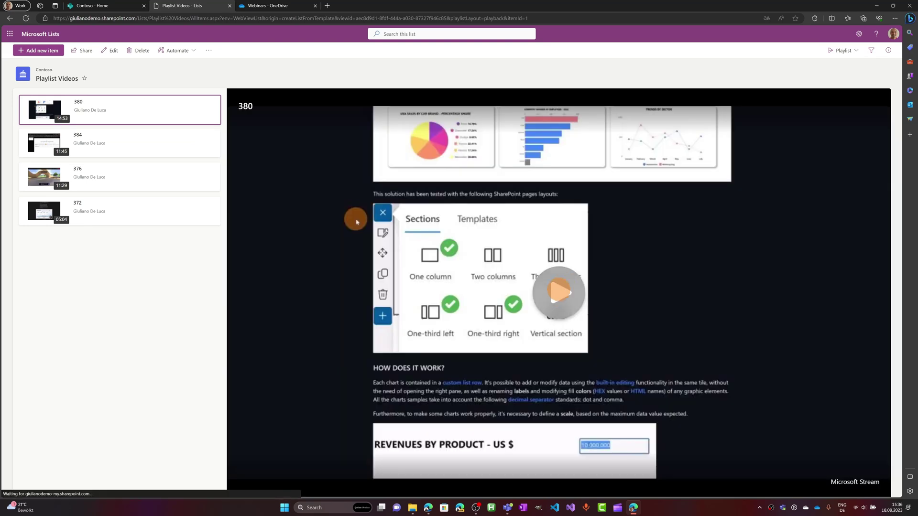
# Play video 380, pause it at 0:02, and view its Analytics and Comments panes
pyautogui.click(557, 293)
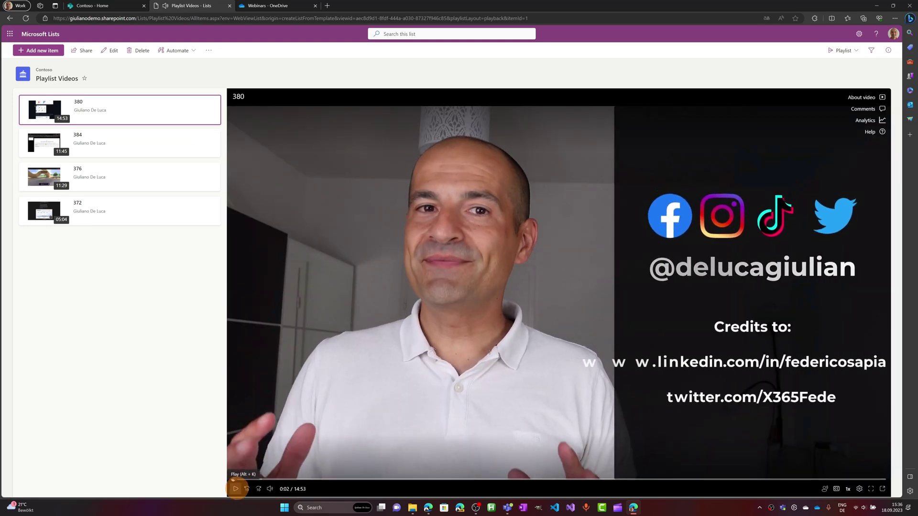
pyautogui.click(236, 489)
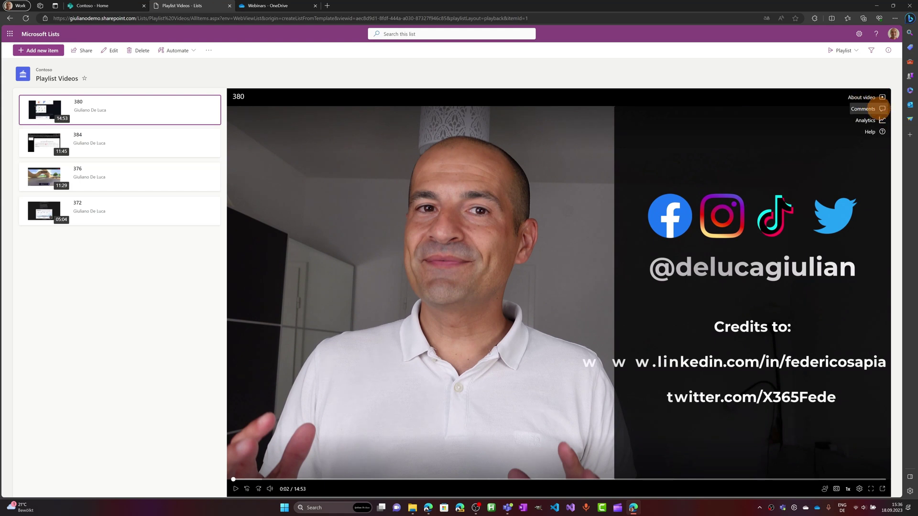
pyautogui.click(882, 120)
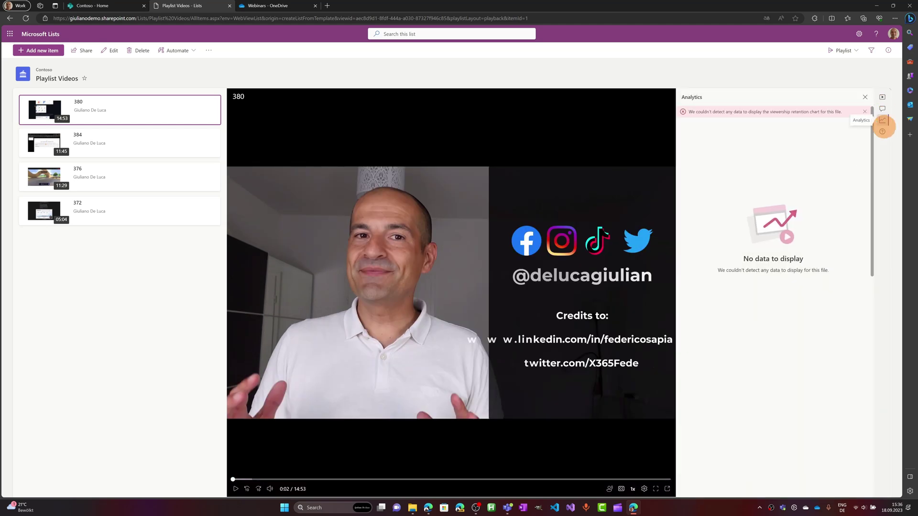
pyautogui.click(883, 108)
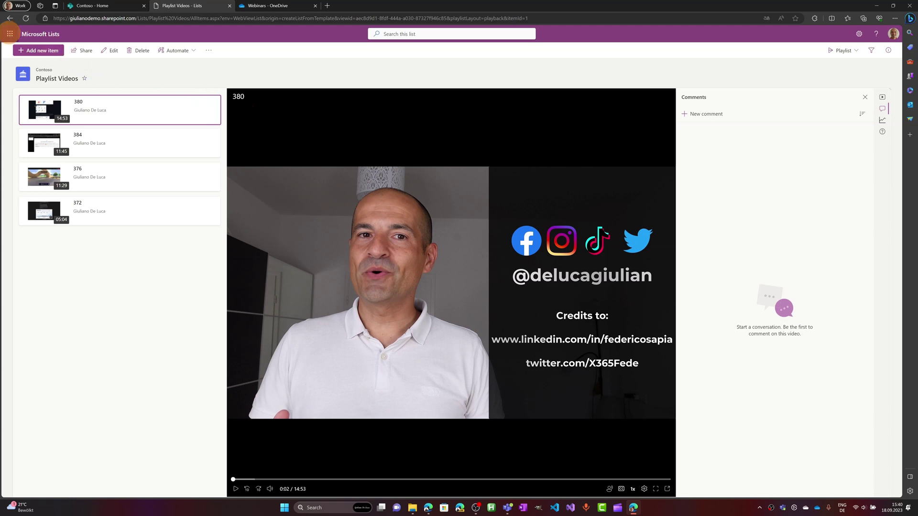
pyautogui.click(10, 34)
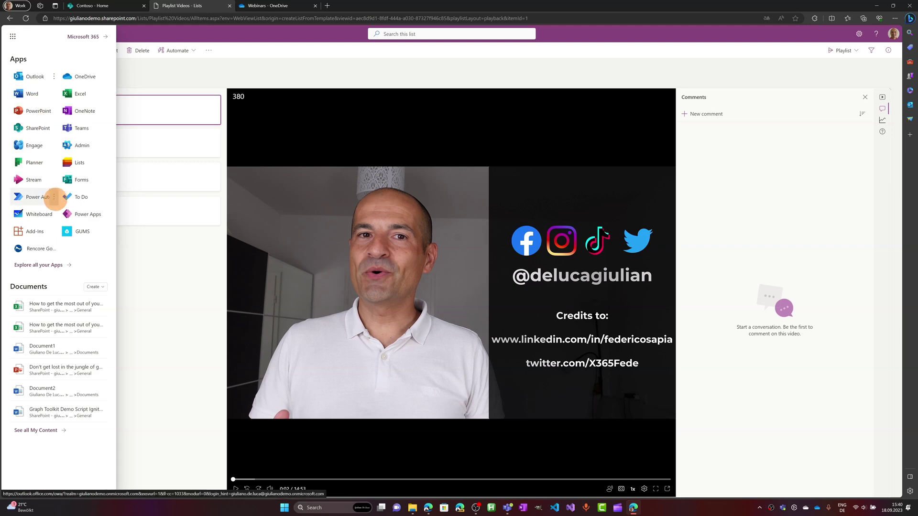
# In Stream, turn Chapters on in video 384's settings, then return to the Lists tab
pyautogui.click(36, 180)
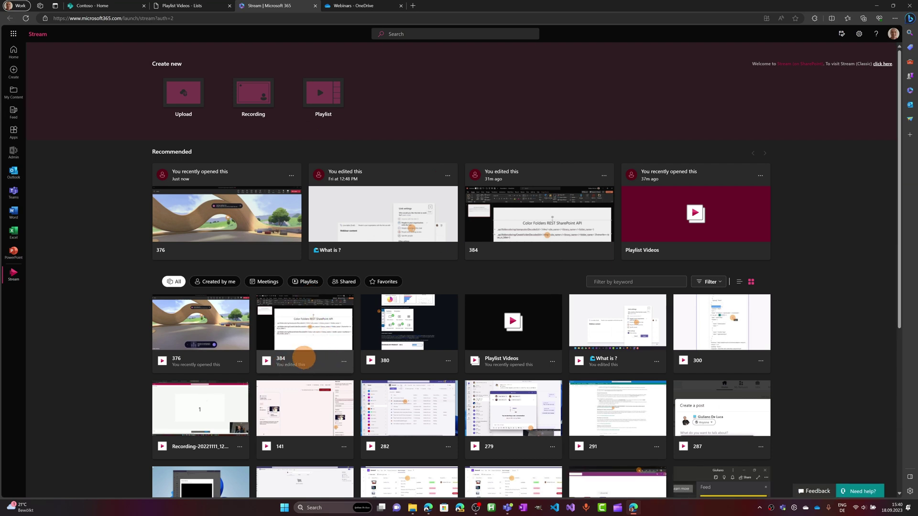
pyautogui.click(343, 361)
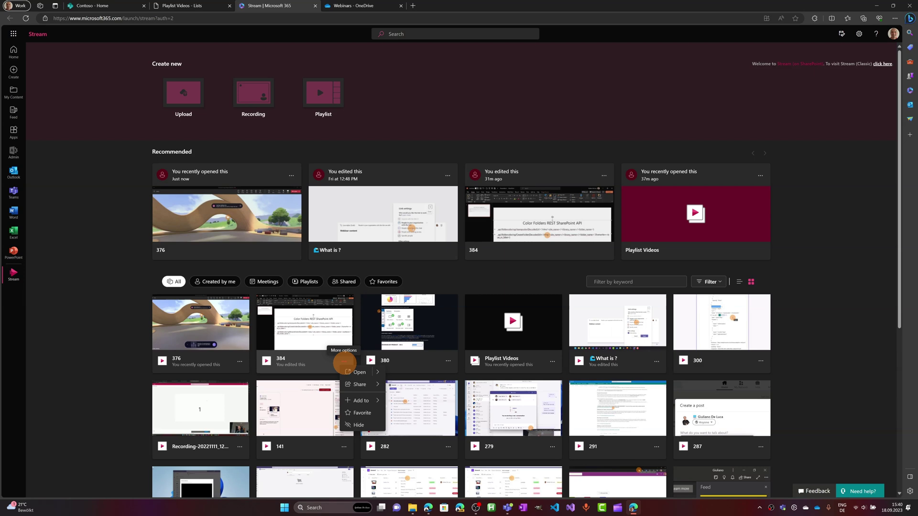
pyautogui.click(354, 371)
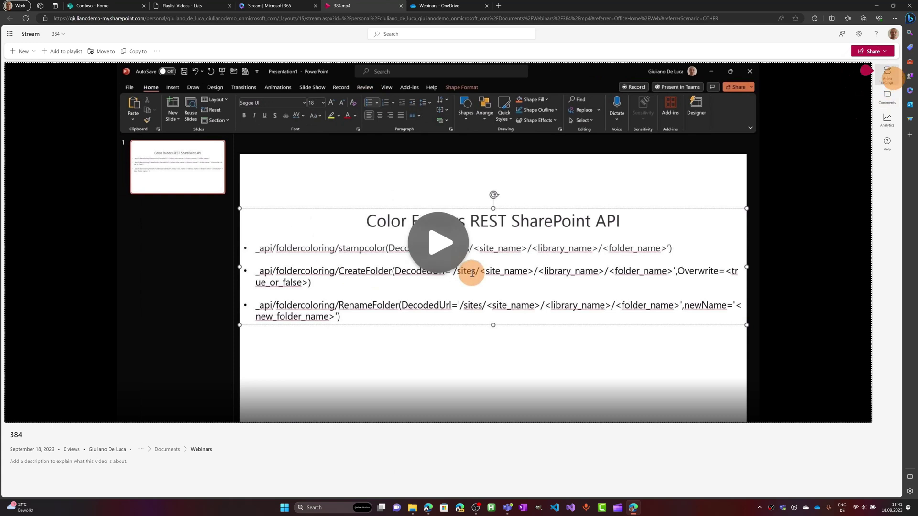
pyautogui.click(887, 76)
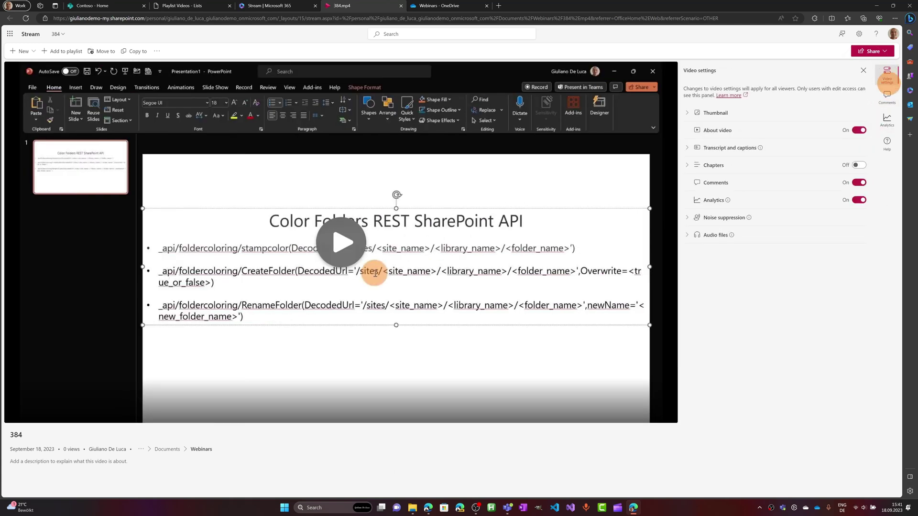
pyautogui.click(859, 165)
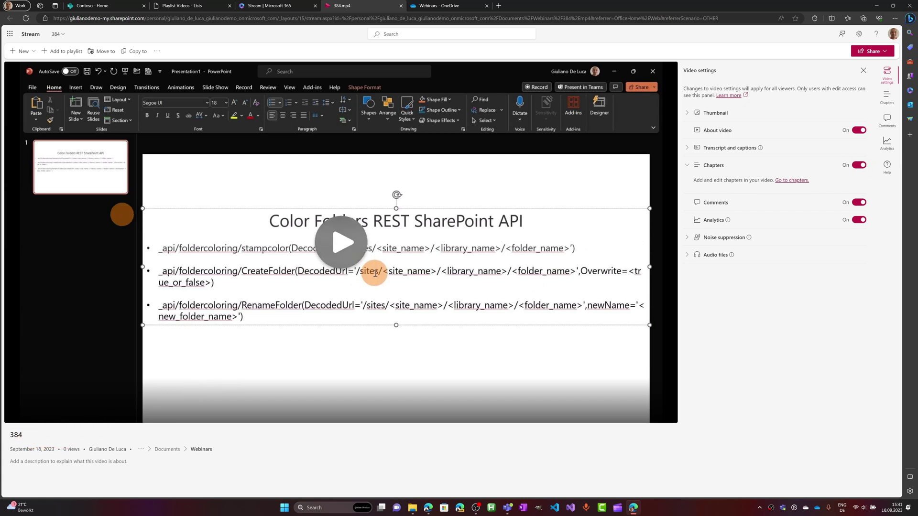
pyautogui.click(176, 5)
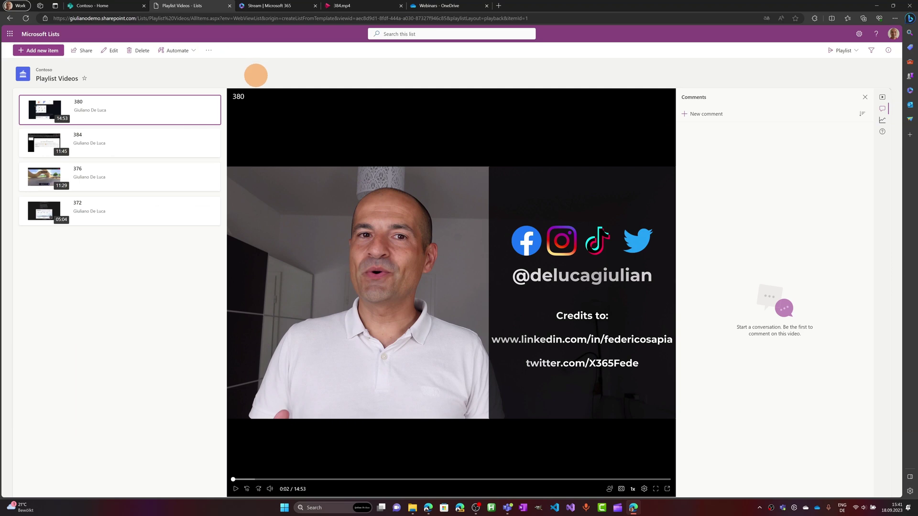
# Reload the playlist, pause video 384, and confirm its Chapters pane shows none yet
pyautogui.press('F5')
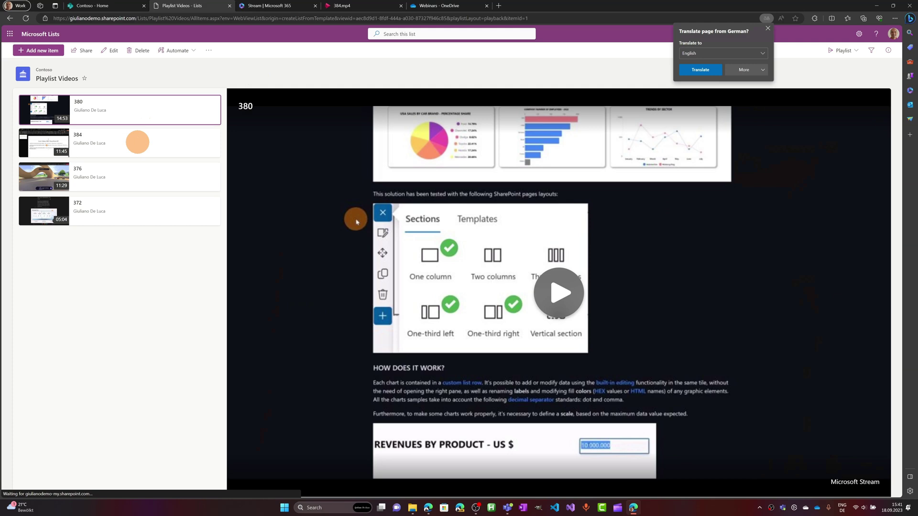
pyautogui.click(137, 142)
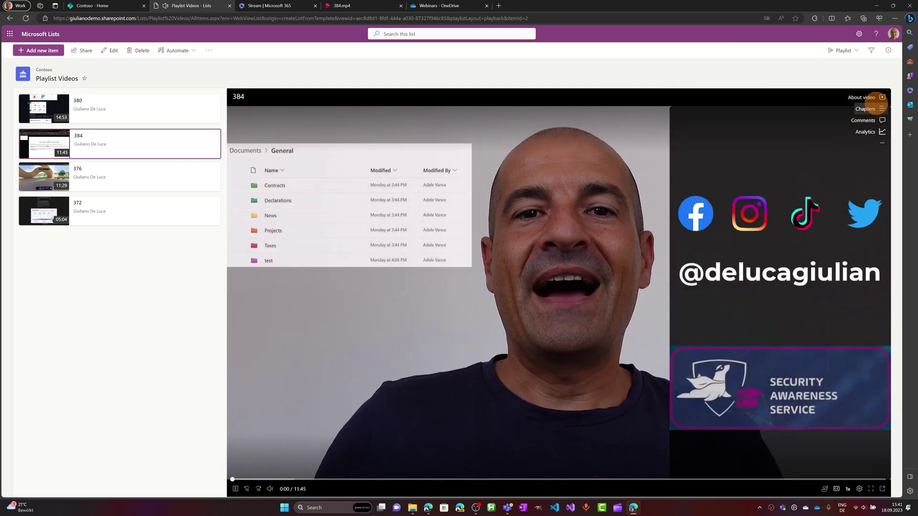
pyautogui.click(675, 186)
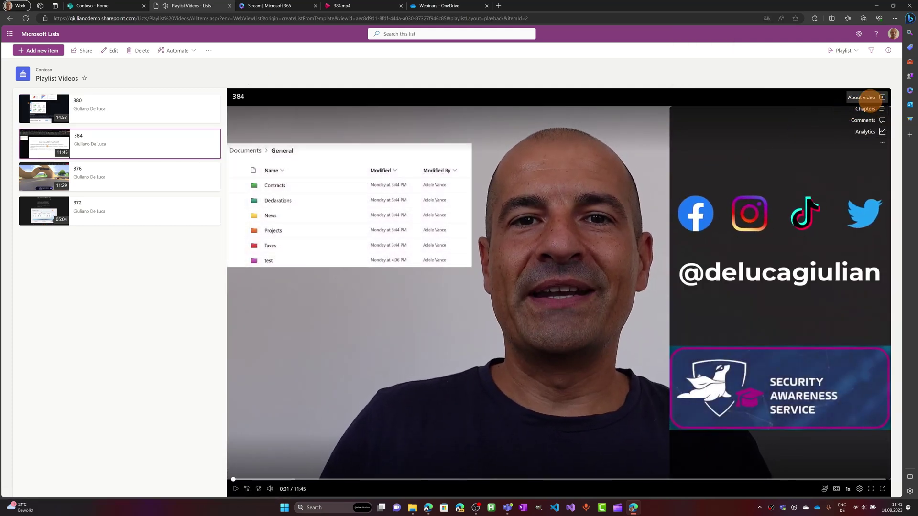
pyautogui.click(866, 97)
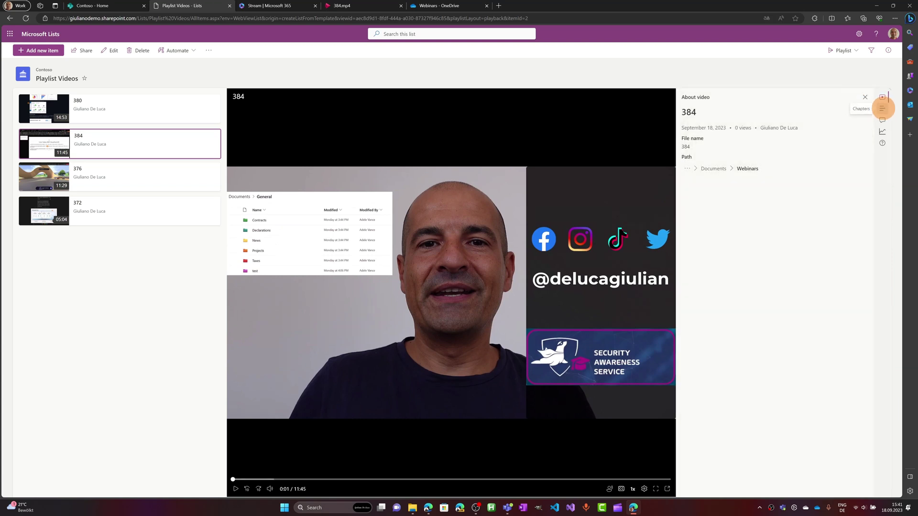
pyautogui.click(883, 108)
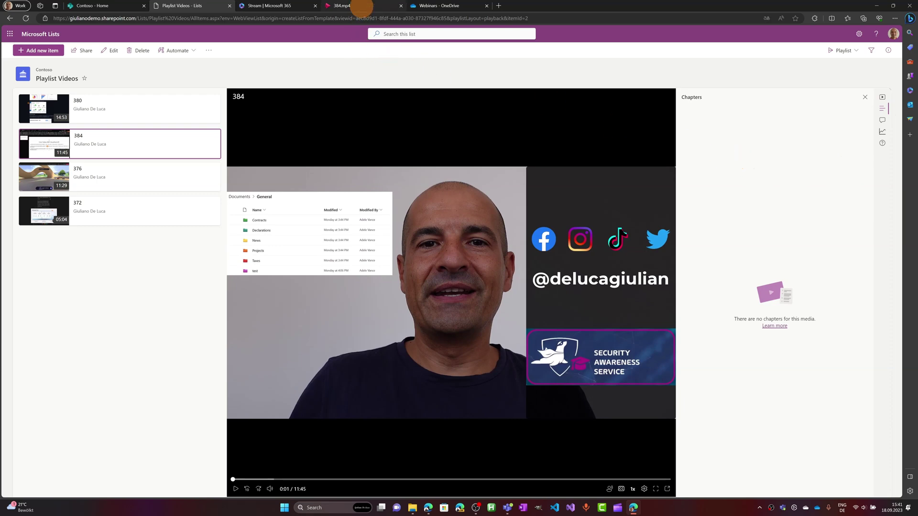
pyautogui.click(361, 6)
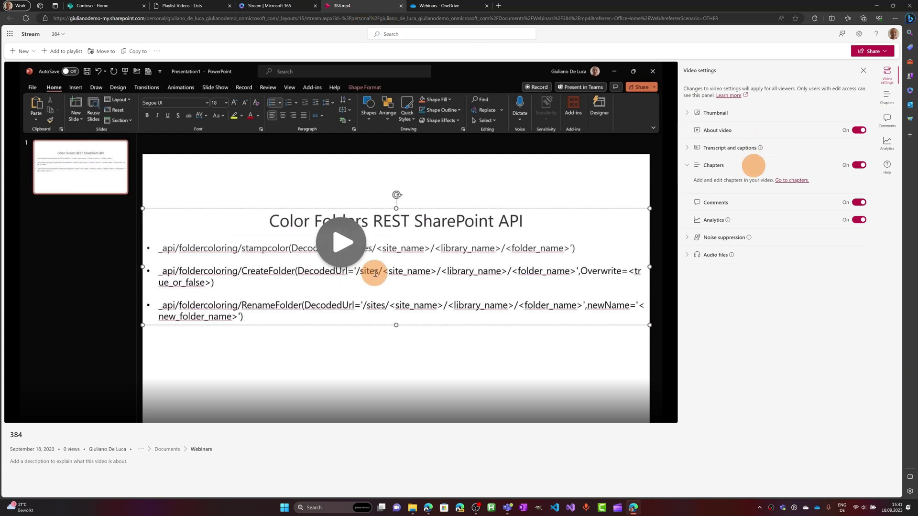
# Add an 'Introduction' chapter at 0:00 to video 384
pyautogui.click(799, 181)
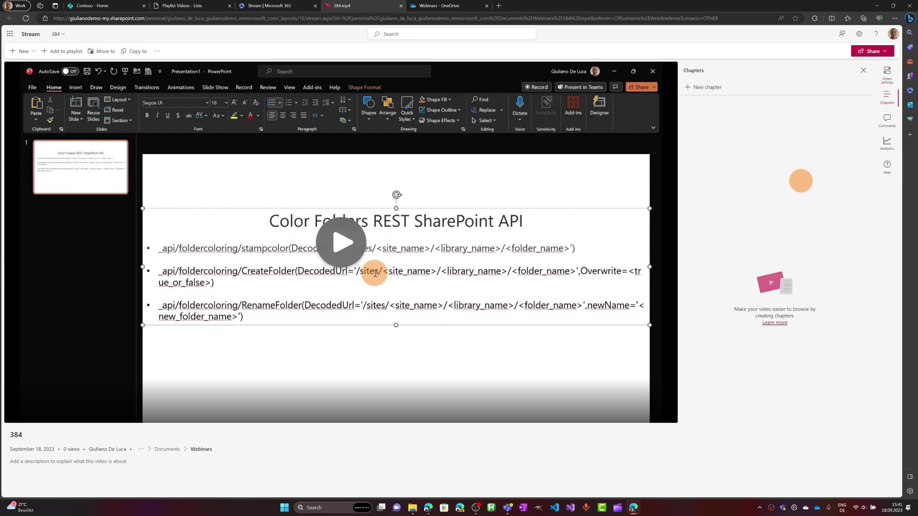
pyautogui.click(701, 87)
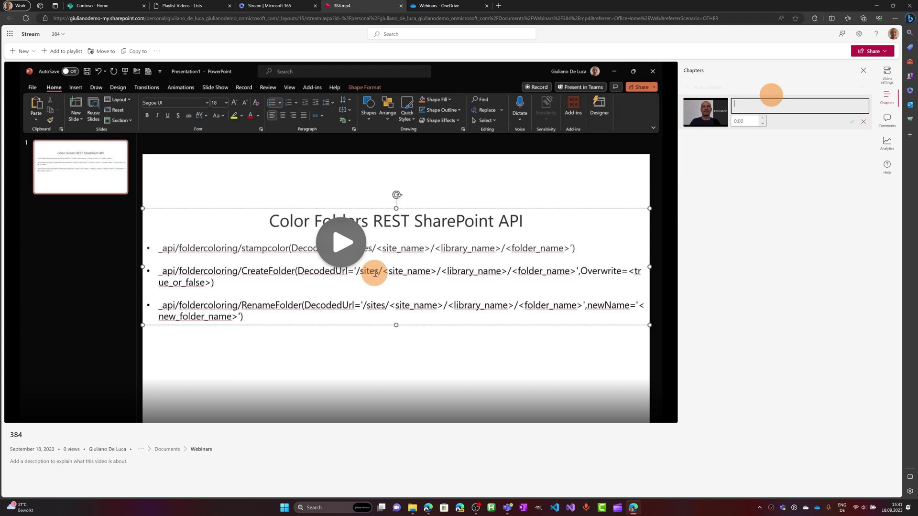
pyautogui.write('Introduction')
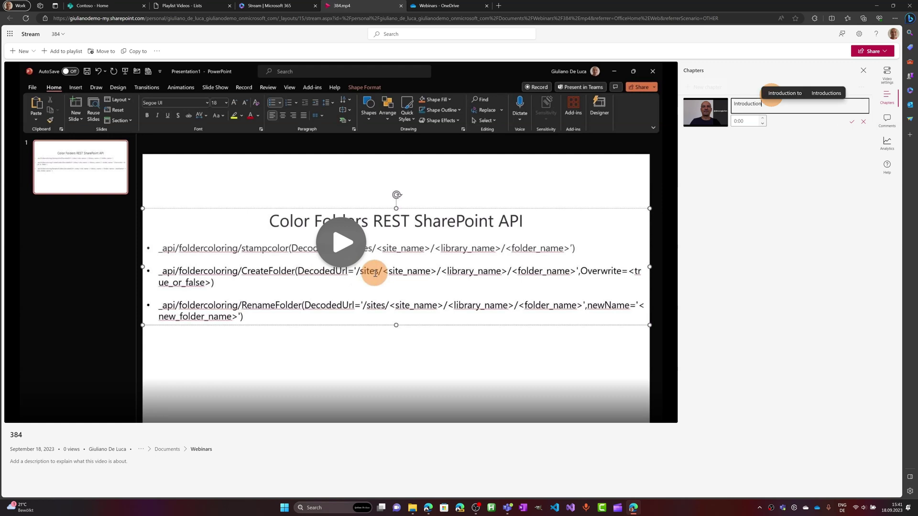
pyautogui.click(745, 121)
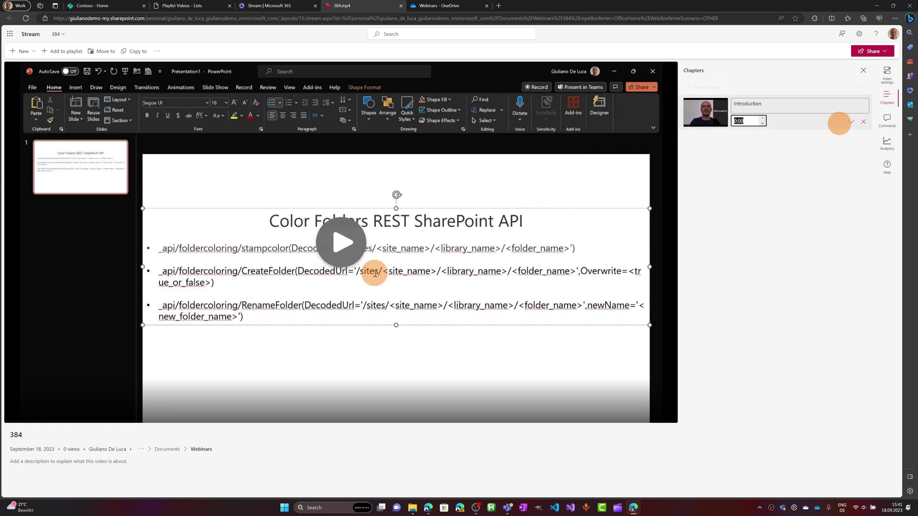
pyautogui.click(851, 122)
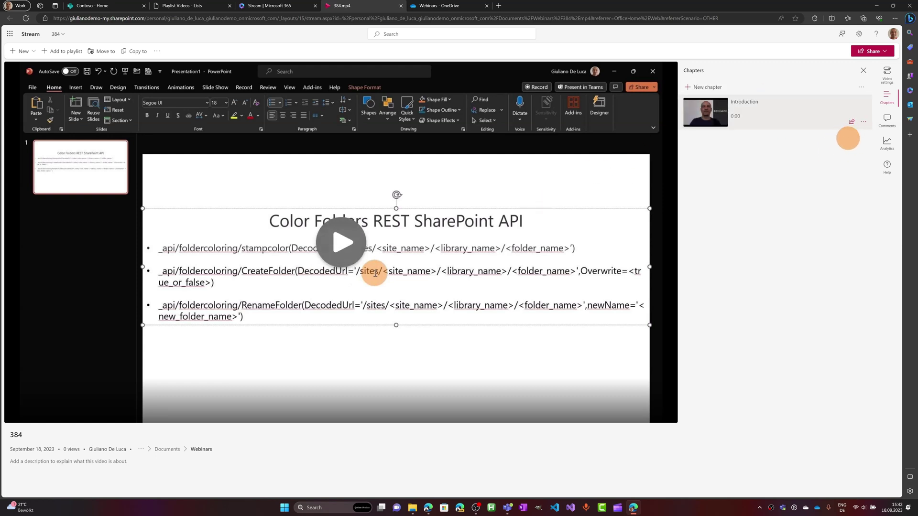
# Add a second chapter, 'Demo', starting at 1:00
pyautogui.click(702, 88)
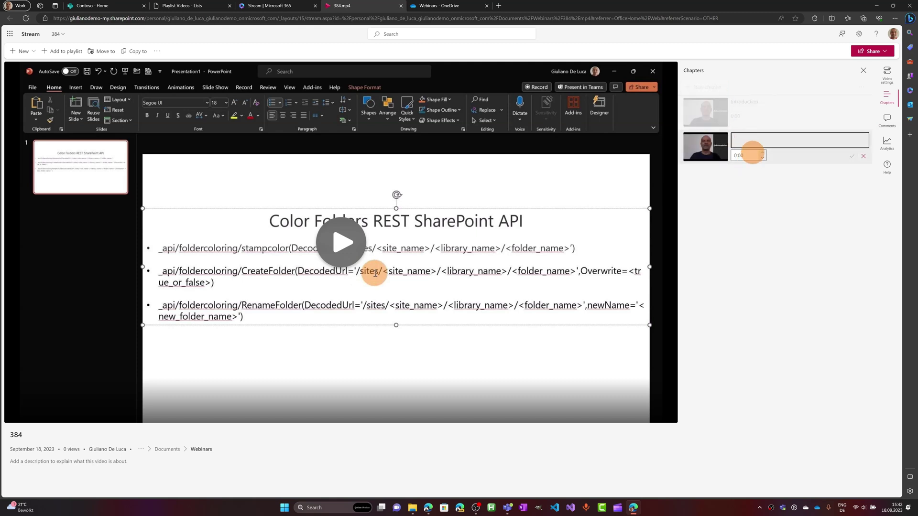
pyautogui.click(739, 154)
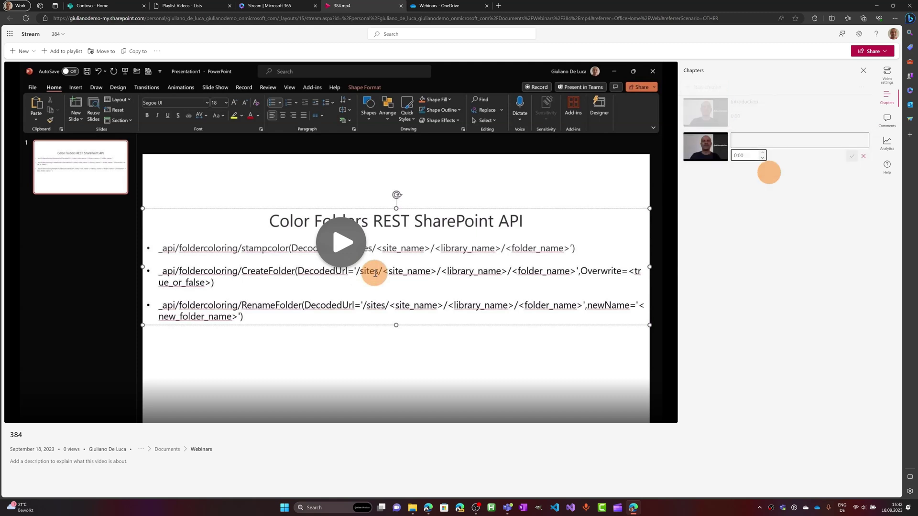
pyautogui.write('1')
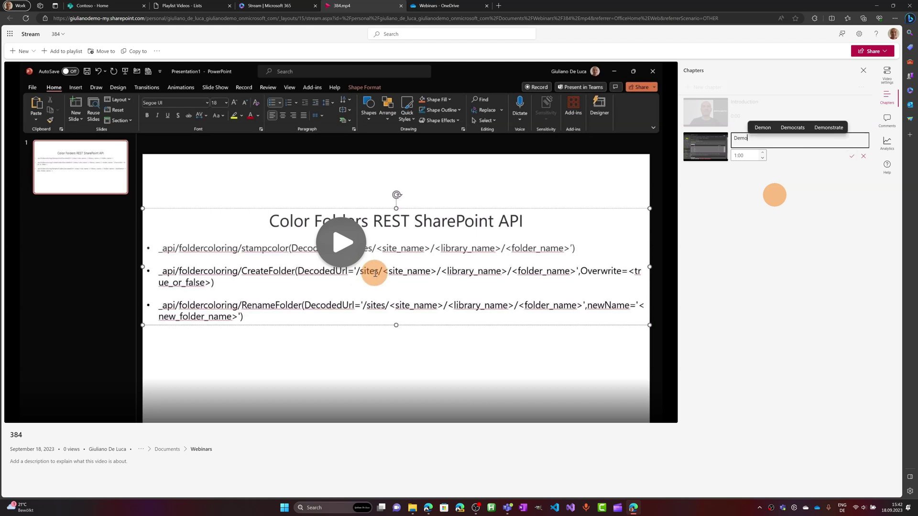
pyautogui.click(851, 156)
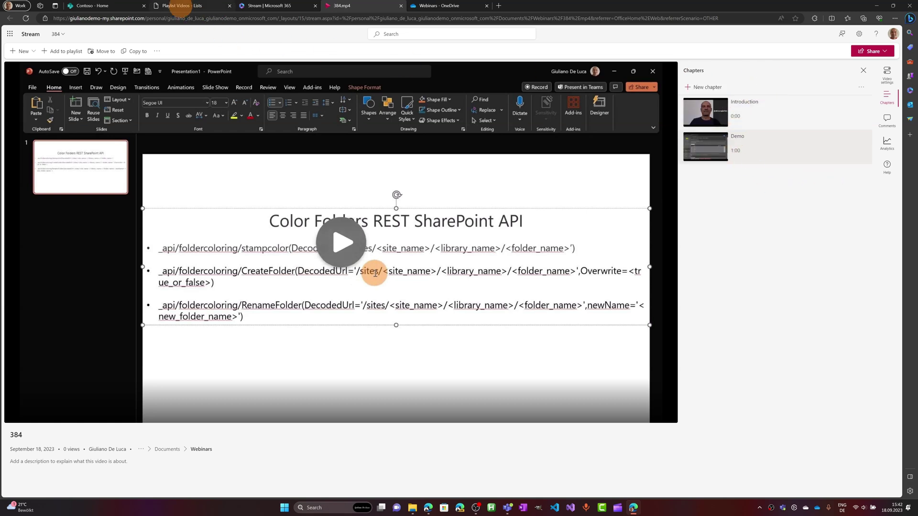
# Return to the Playlist Videos list, reload it to pick up chapters, and dismiss the translation prompt
pyautogui.click(182, 5)
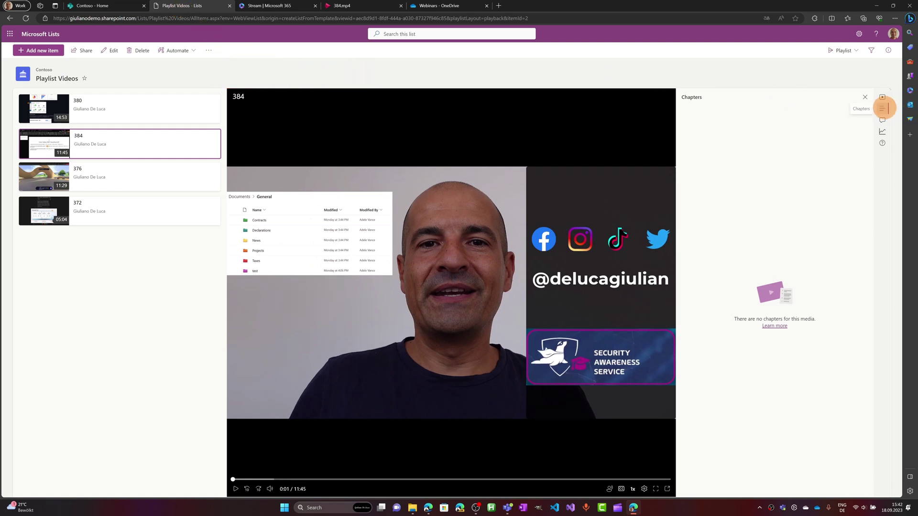
pyautogui.click(881, 108)
pyautogui.click(882, 108)
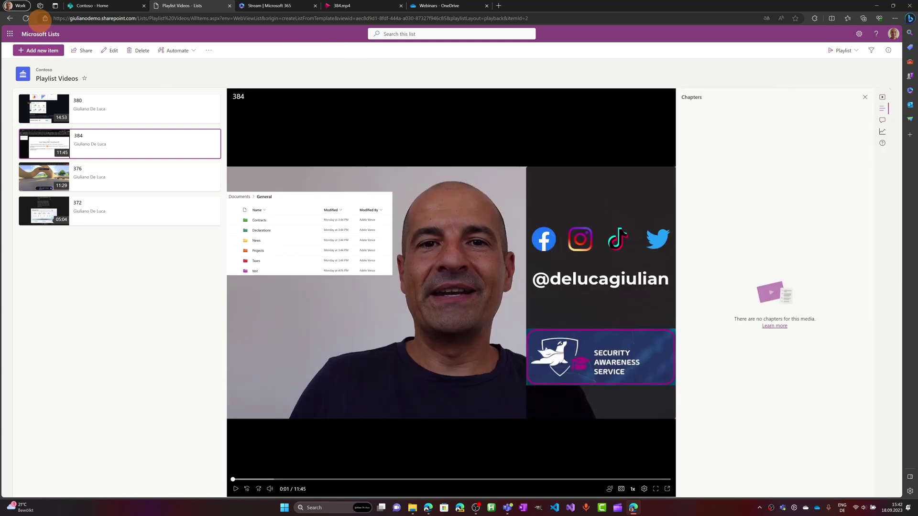
pyautogui.click(26, 18)
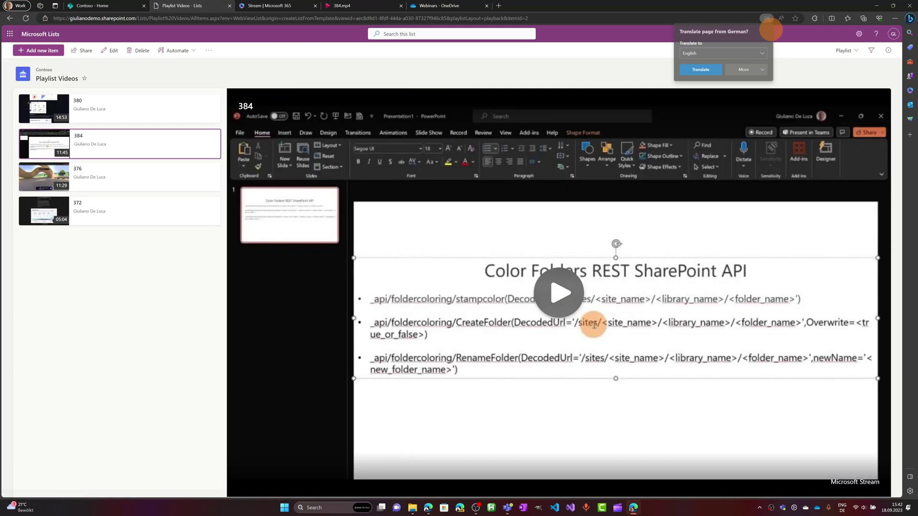
pyautogui.click(767, 28)
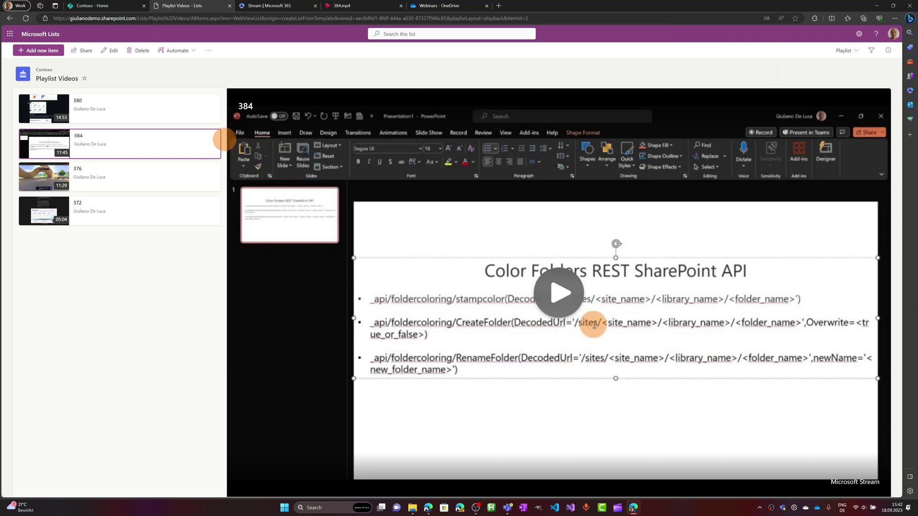
# Play video 384, show its Introduction and Demo chapters, and jump to Demo at 1:00
pyautogui.click(538, 207)
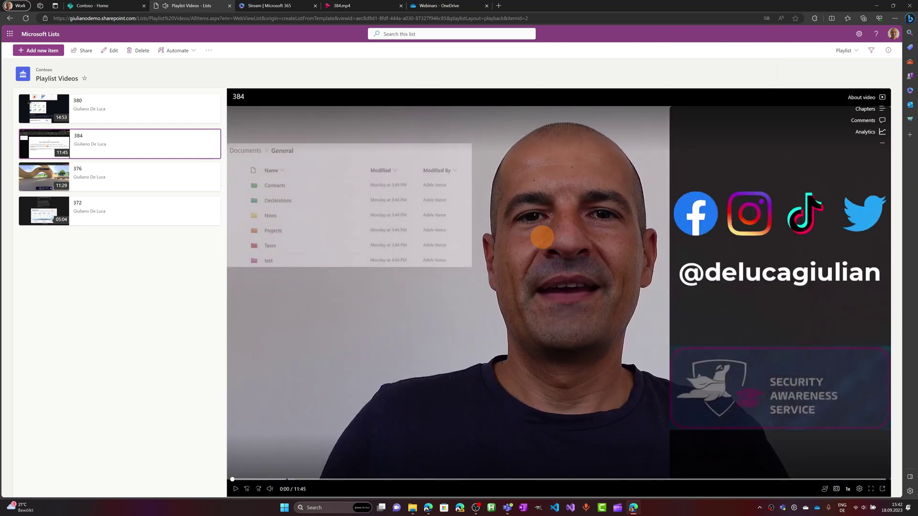
pyautogui.click(866, 109)
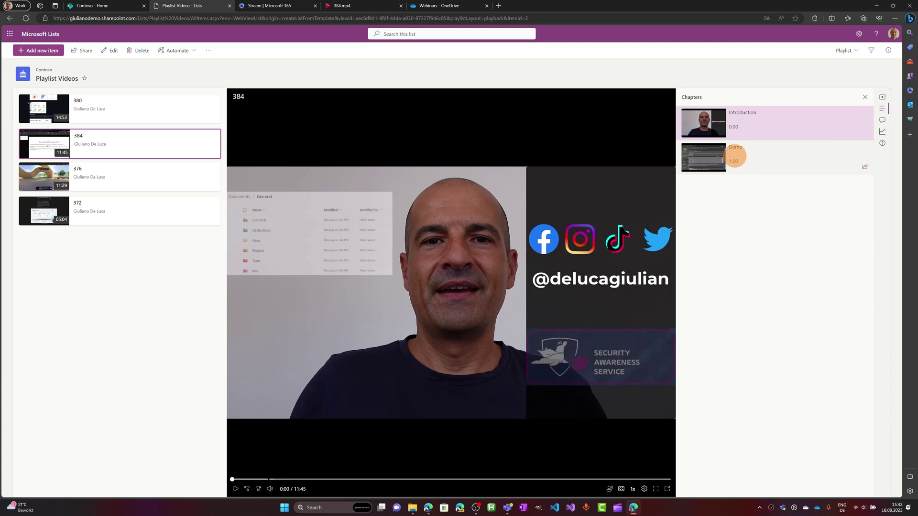
pyautogui.click(739, 154)
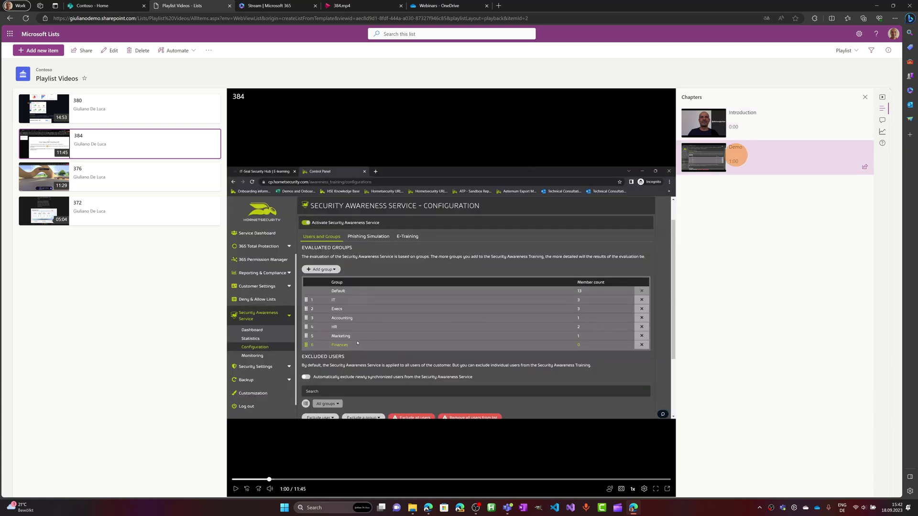